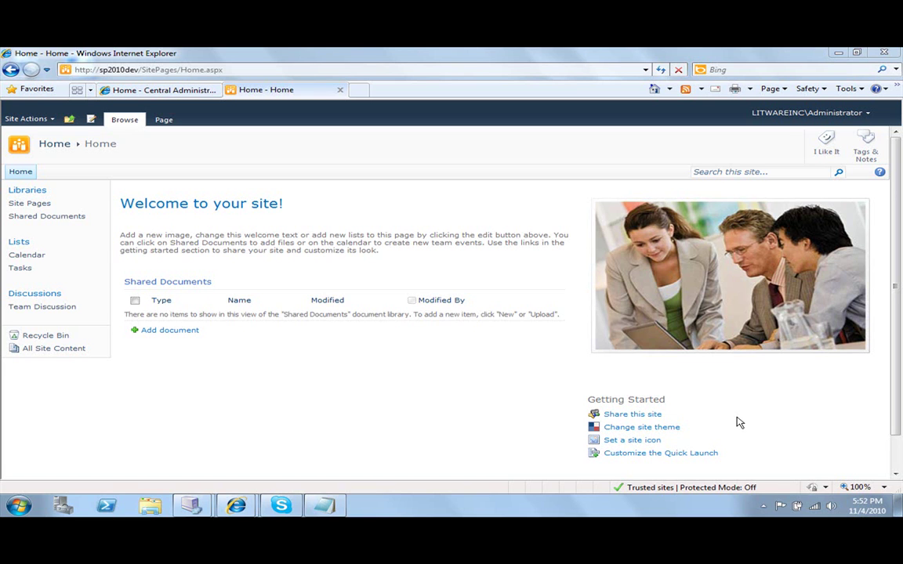
Step: Create a folder named "Folder 1" in the Shared Documents library
{"action": "left_click", "coordinate": [60, 216]}
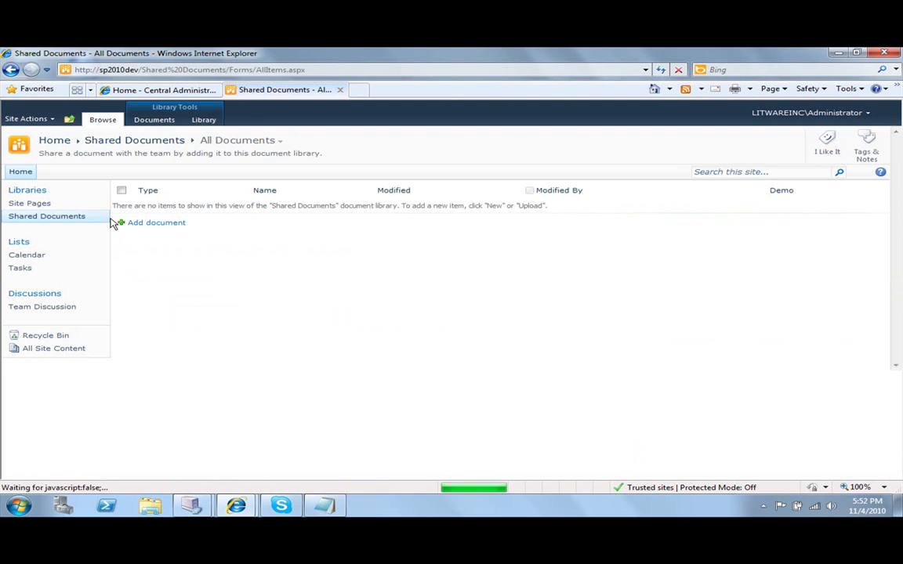
{"action": "left_click", "coordinate": [163, 120]}
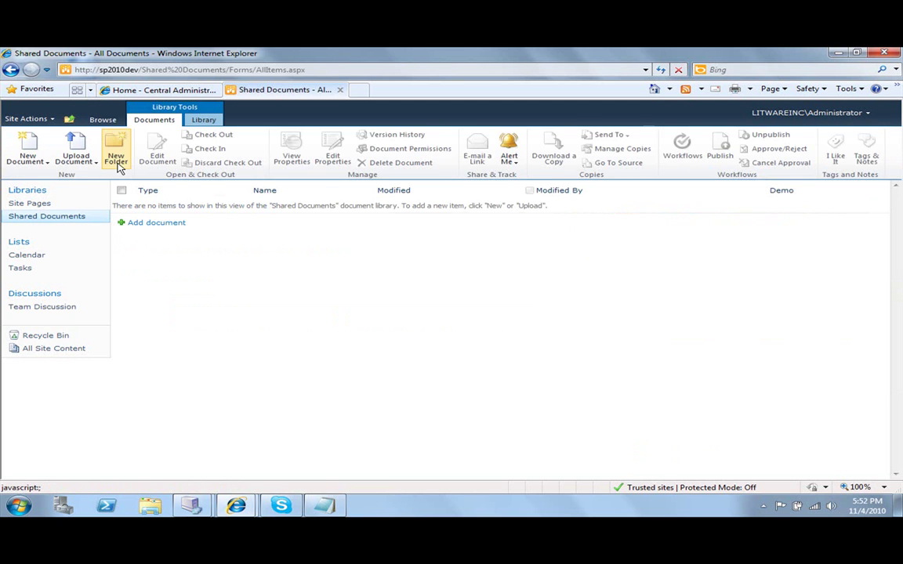
{"action": "left_click", "coordinate": [116, 154]}
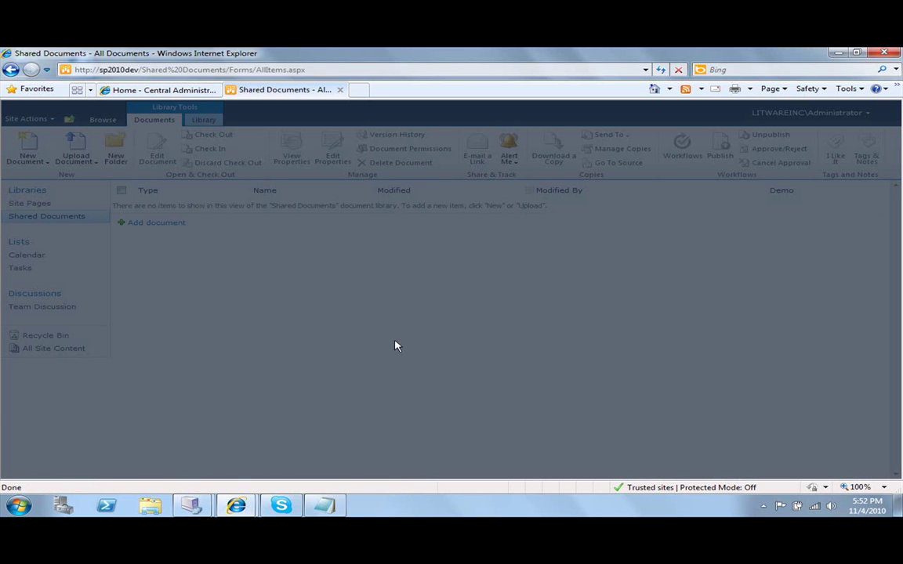
{"action": "type", "text": "Folde"}
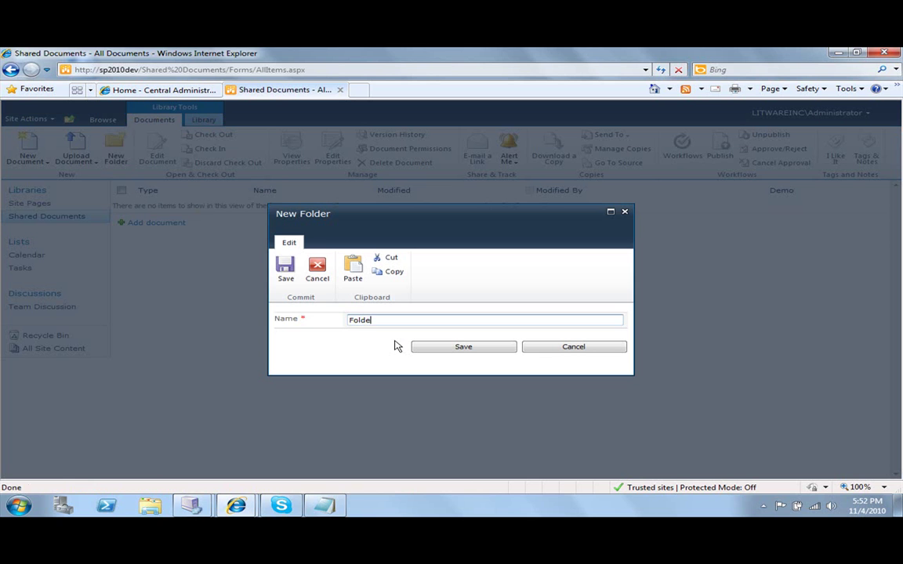
{"action": "type", "text": "r 1"}
{"action": "left_click", "coordinate": [460, 347]}
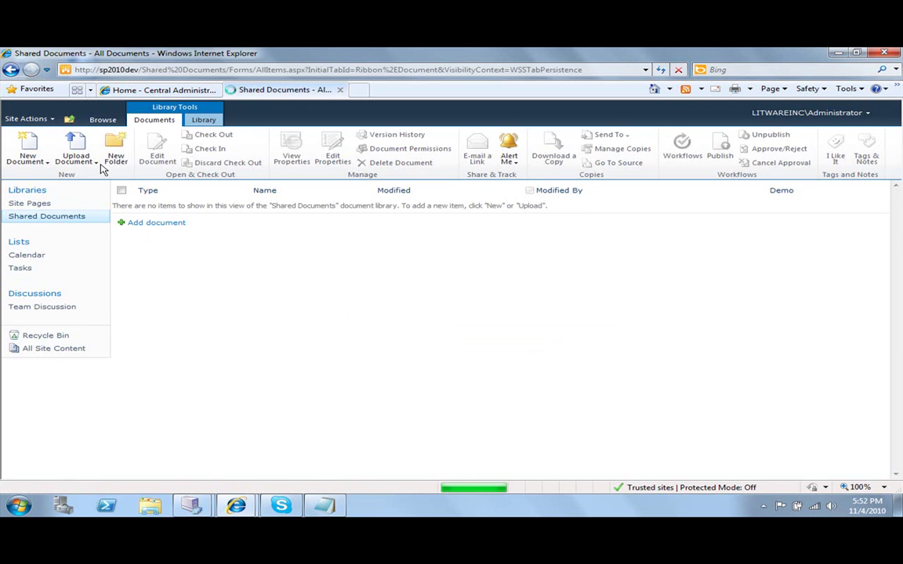
Step: Add two more folders, "Folder 2" and "Folder 3", to the Shared Documents library
{"action": "left_click", "coordinate": [116, 160]}
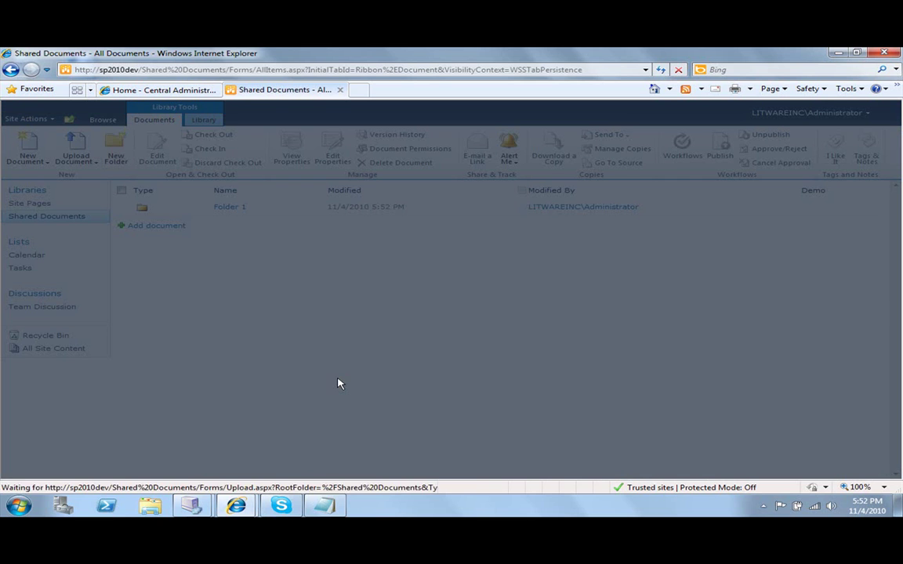
{"action": "type", "text": "Folder 2"}
{"action": "left_click", "coordinate": [462, 347]}
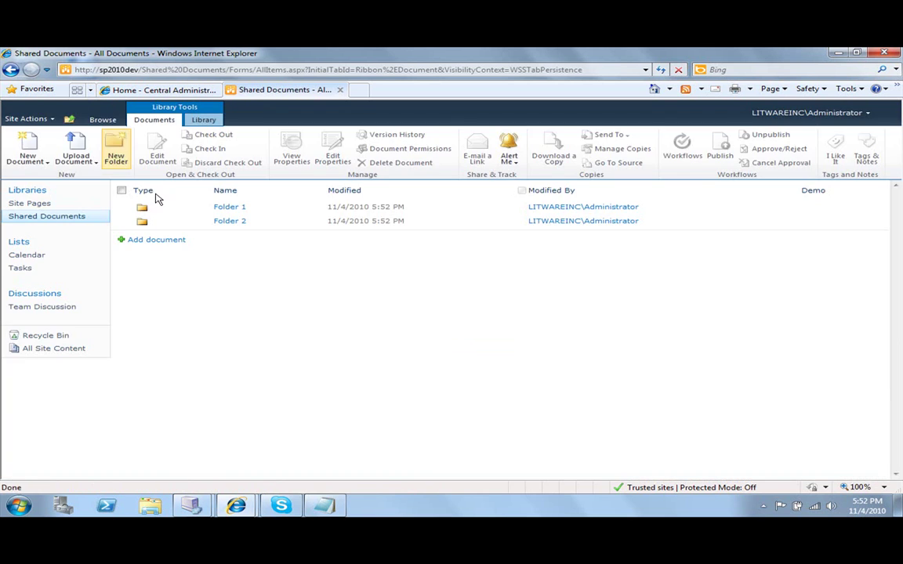
{"action": "left_click", "coordinate": [156, 239]}
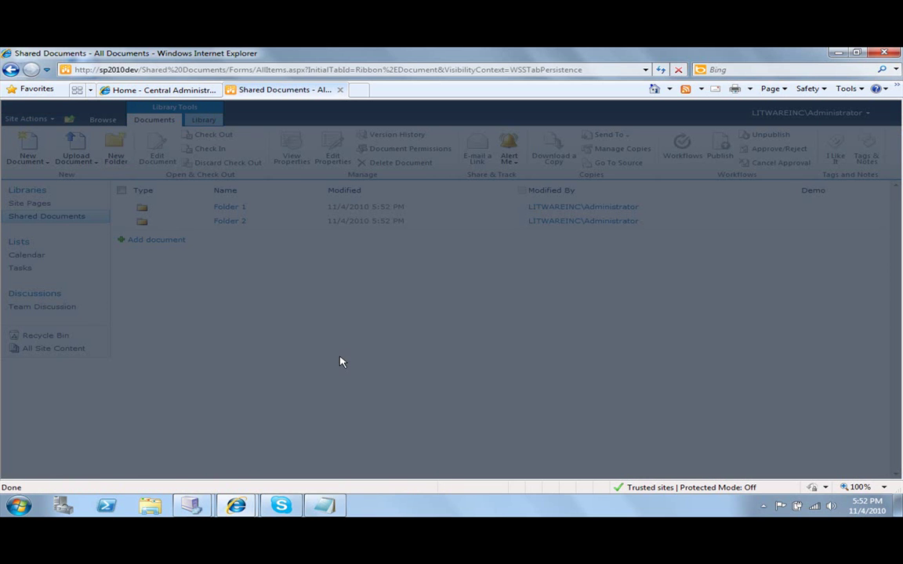
{"action": "type", "text": "Folder 3"}
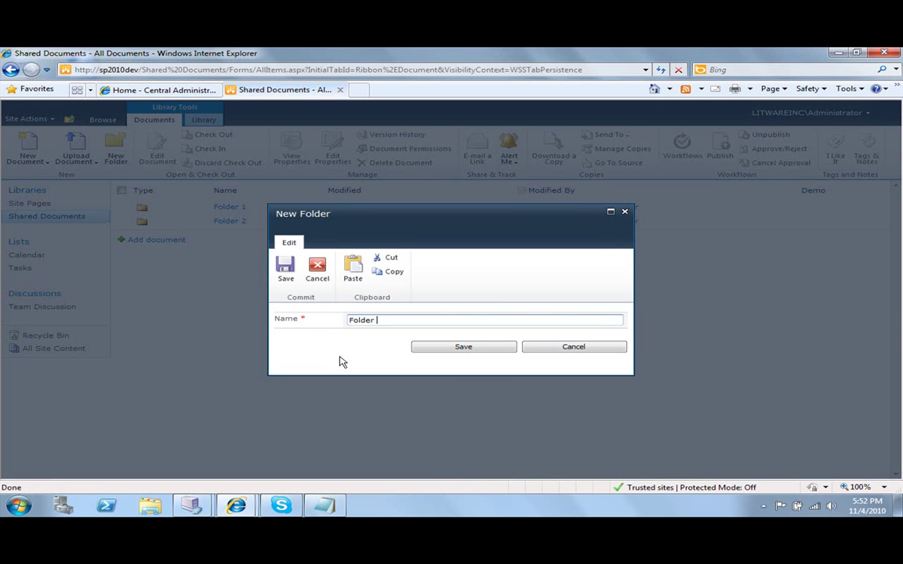
{"action": "left_click", "coordinate": [486, 349]}
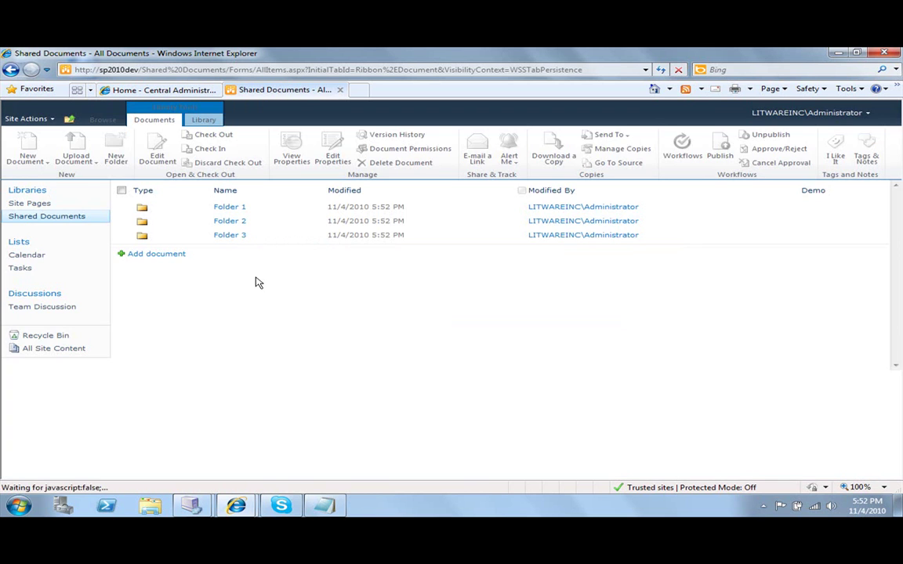
Step: Create the subfolders "Folder 2.1" and "Folder 2.2" inside Folder 2
{"action": "left_click", "coordinate": [231, 224]}
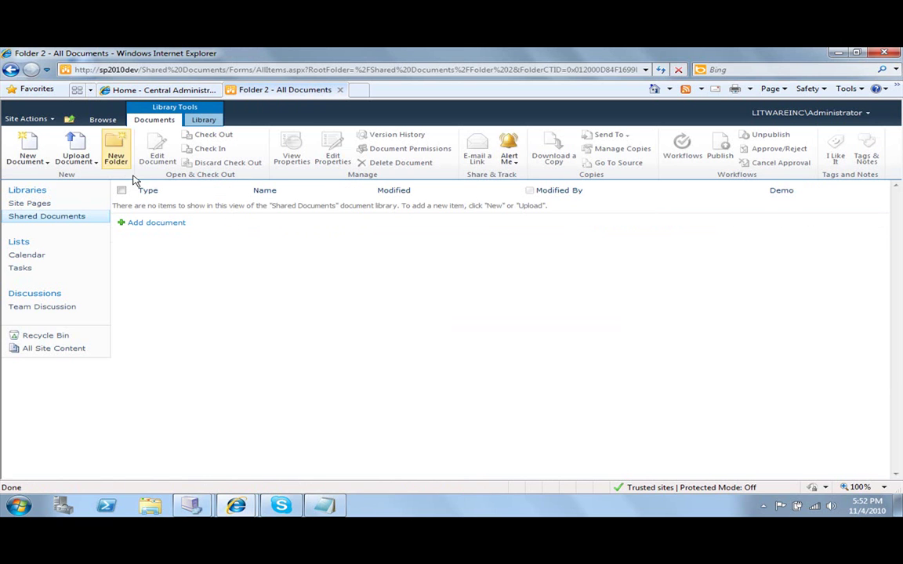
{"action": "left_click", "coordinate": [115, 150]}
{"action": "type", "text": "Folder 2.1"}
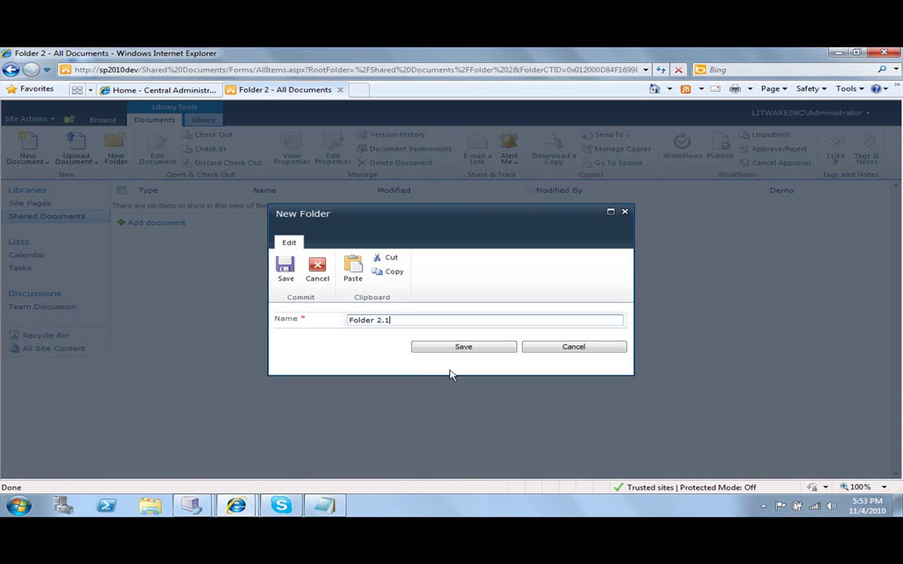
{"action": "left_click", "coordinate": [448, 349]}
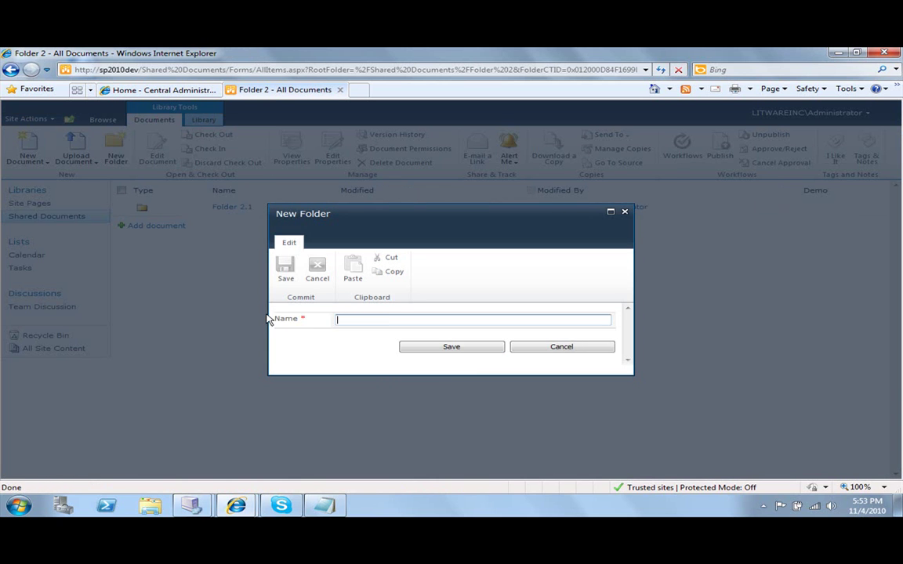
{"action": "type", "text": "Folder"}
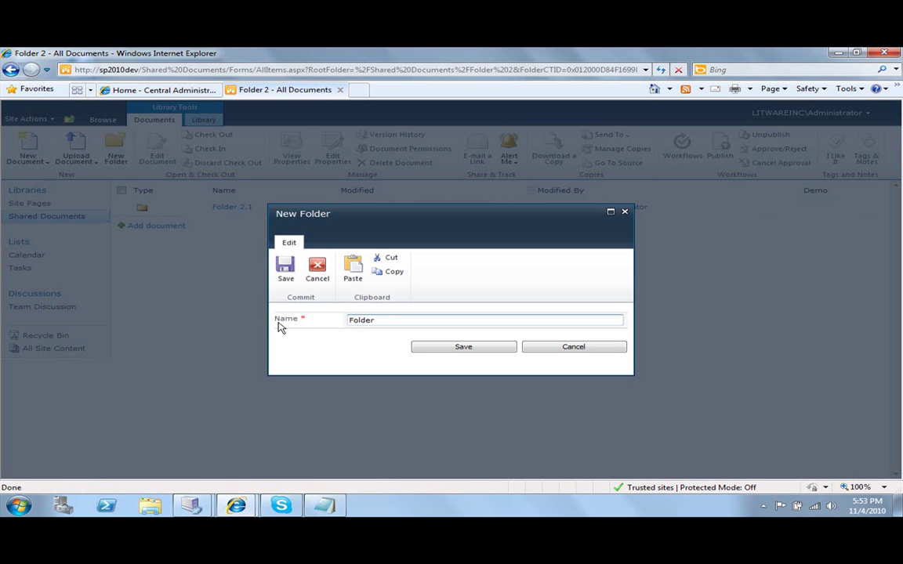
{"action": "type", "text": " 2.2"}
{"action": "left_click", "coordinate": [462, 347]}
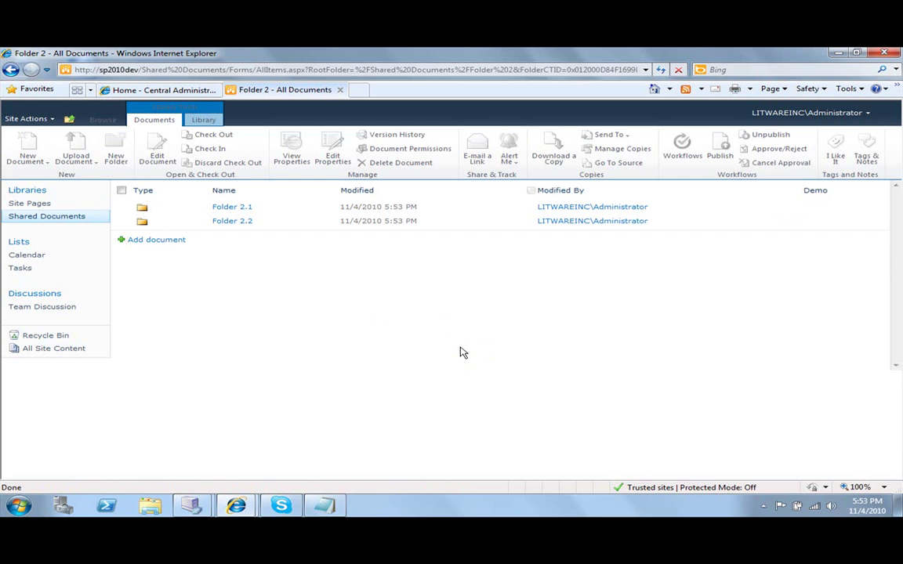
Step: Go into Folder 2.2 and start a multiple-document upload there
{"action": "left_click", "coordinate": [233, 223]}
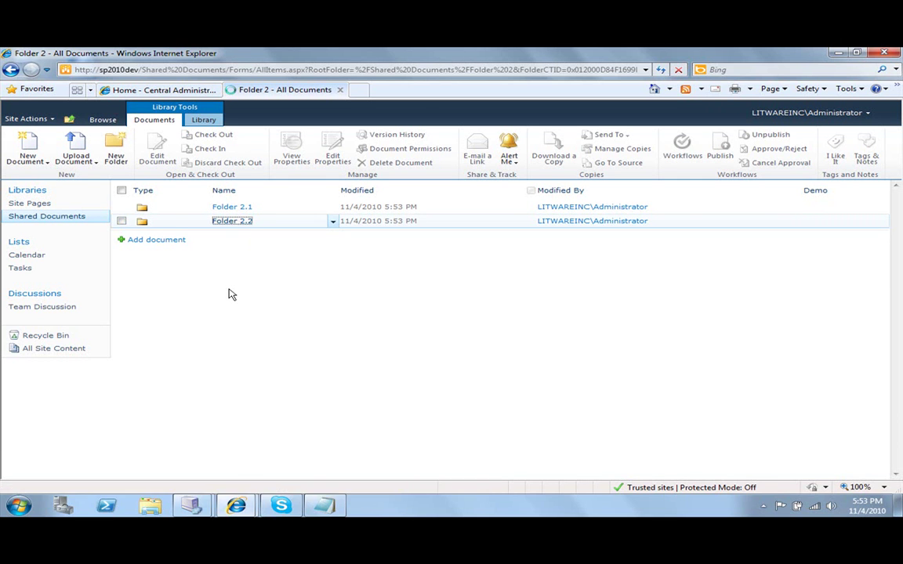
{"action": "left_click", "coordinate": [76, 160]}
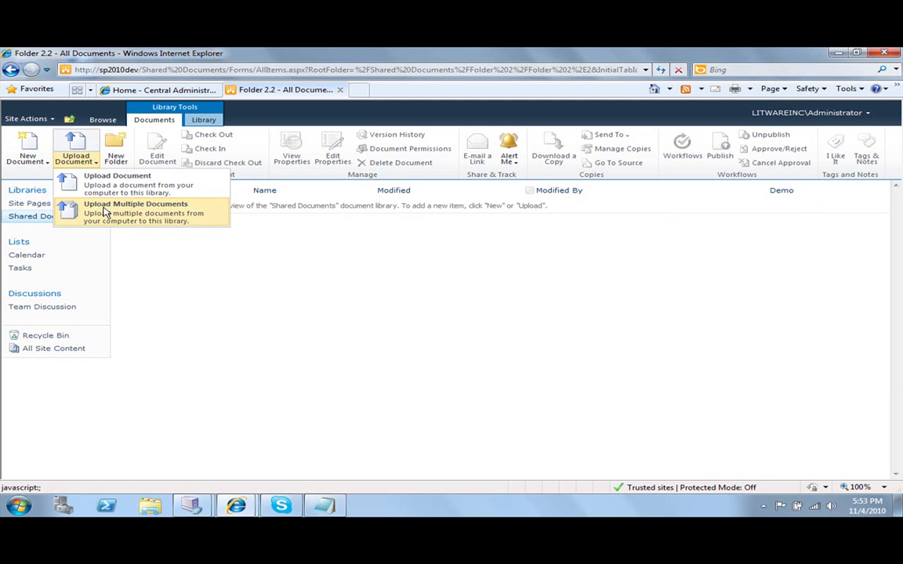
{"action": "left_click", "coordinate": [104, 211]}
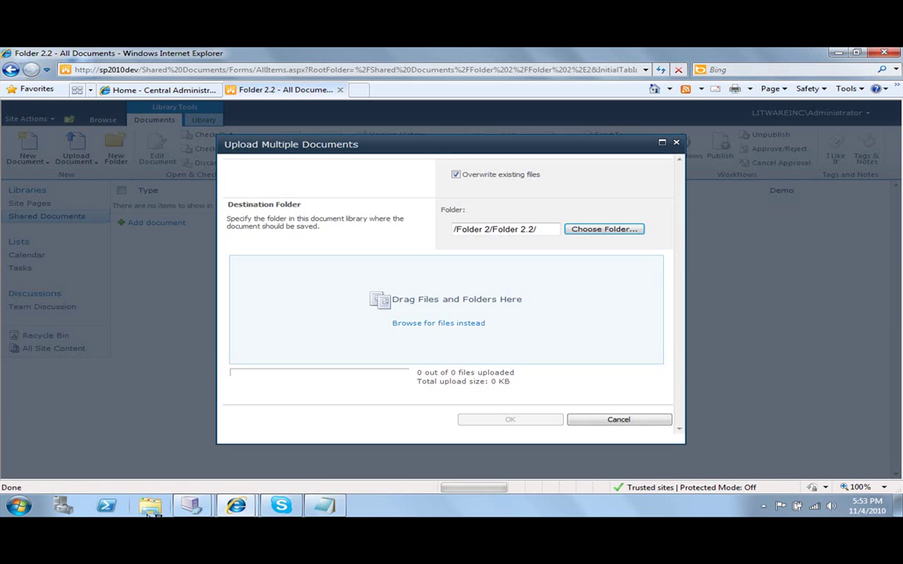
Step: Upload the Word documents Doc 1 to Doc 4 from the Desktop into Folder 2.2
{"action": "left_click", "coordinate": [149, 508]}
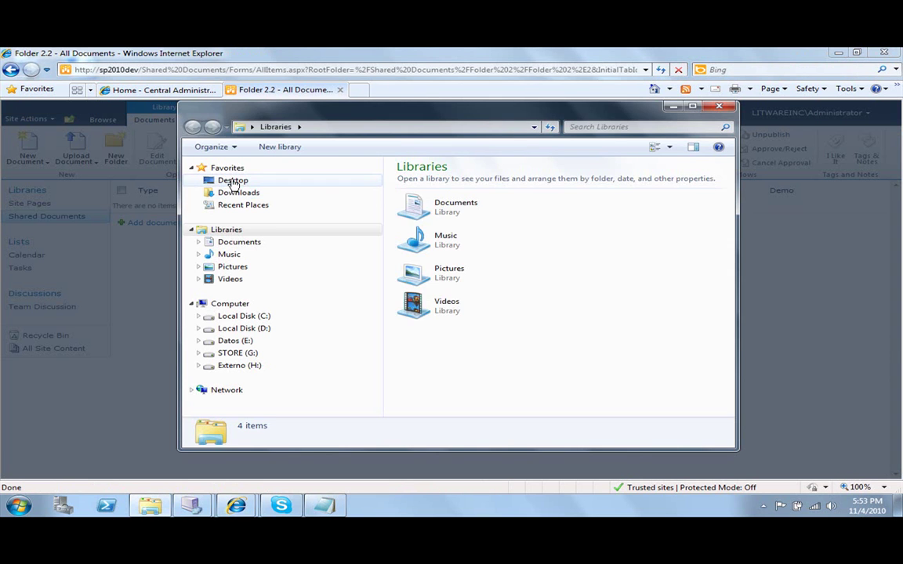
{"action": "left_click", "coordinate": [233, 182]}
{"action": "left_click_drag", "start_coordinate": [456, 112], "coordinate": [182, 111]}
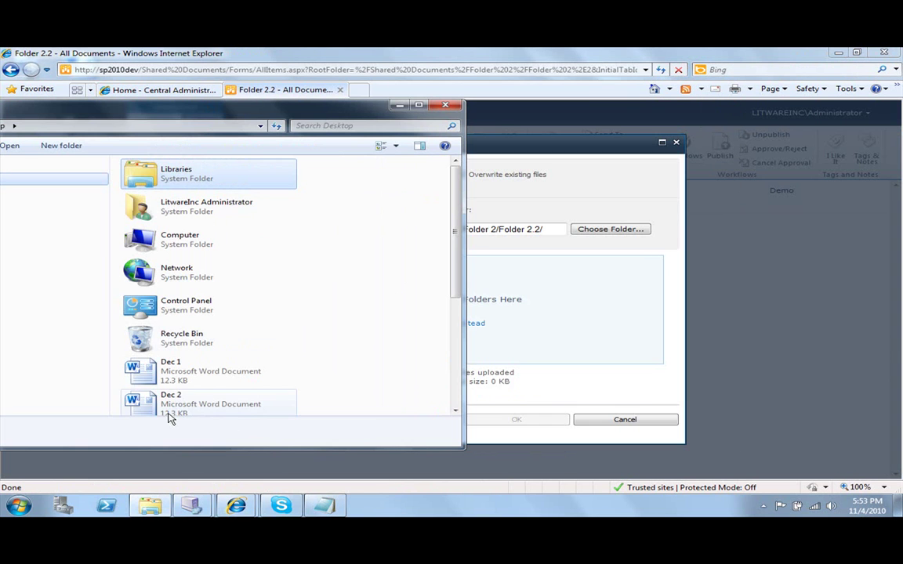
{"action": "left_click_drag", "start_coordinate": [446, 277], "coordinate": [444, 406]}
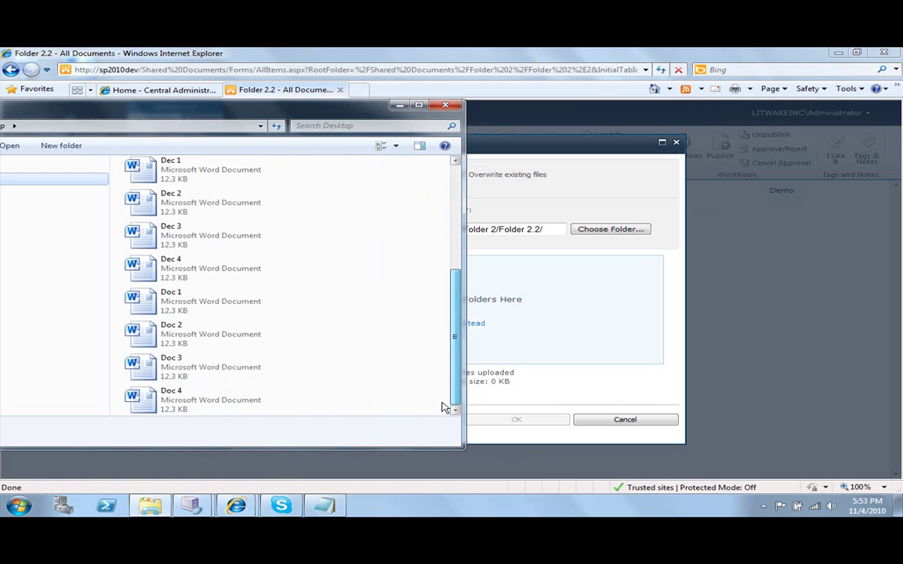
{"action": "left_click", "coordinate": [235, 401]}
{"action": "left_click", "coordinate": [196, 305], "text": "shift"}
{"action": "left_click_drag", "start_coordinate": [169, 302], "coordinate": [537, 329]}
{"action": "left_click", "coordinate": [511, 421]}
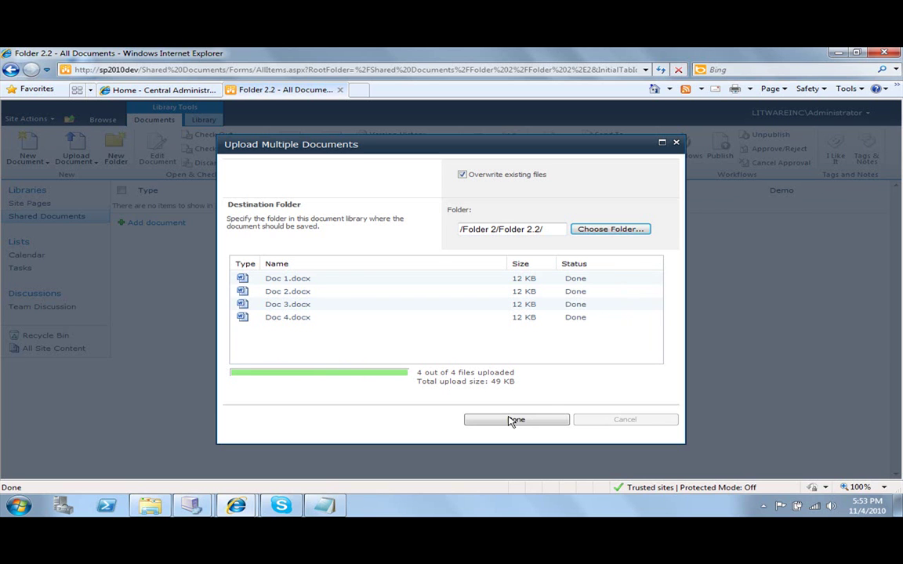
{"action": "left_click", "coordinate": [514, 421]}
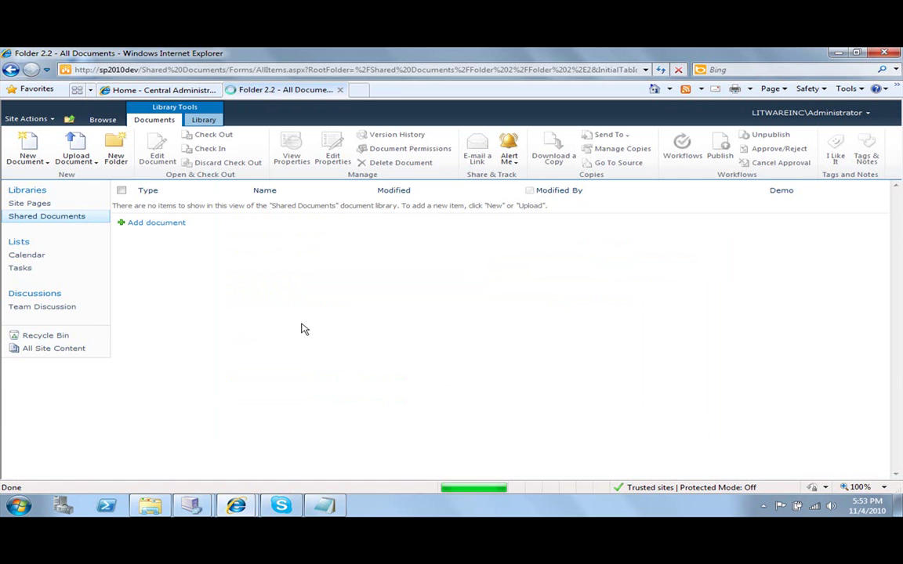
Step: Return to the Shared Documents root, open Folder 1 and start a multiple-document upload there
{"action": "left_click", "coordinate": [103, 119]}
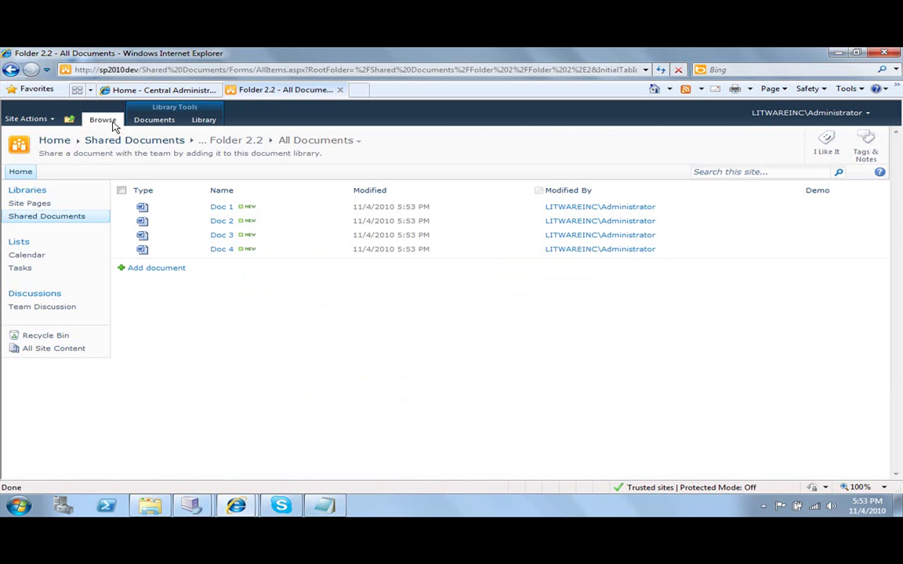
{"action": "left_click", "coordinate": [155, 145]}
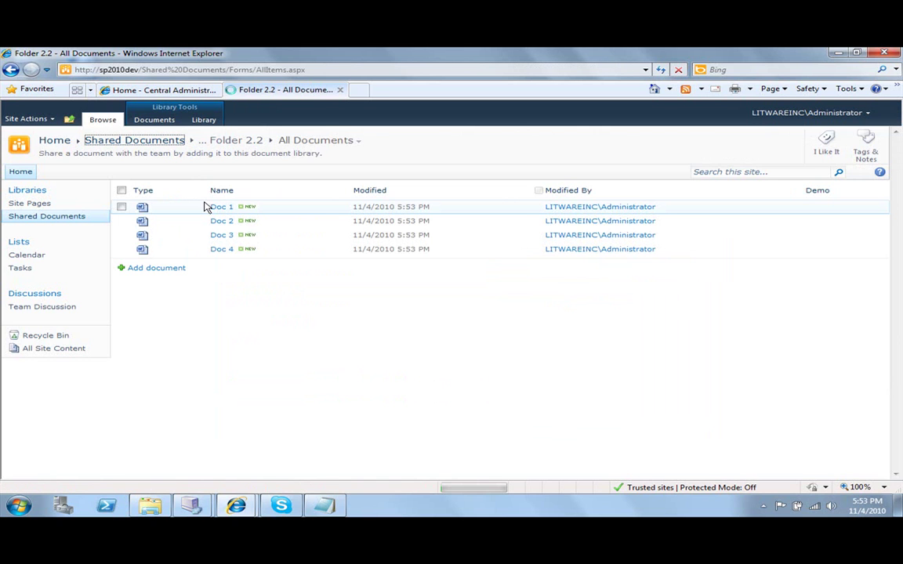
{"action": "left_click", "coordinate": [240, 210]}
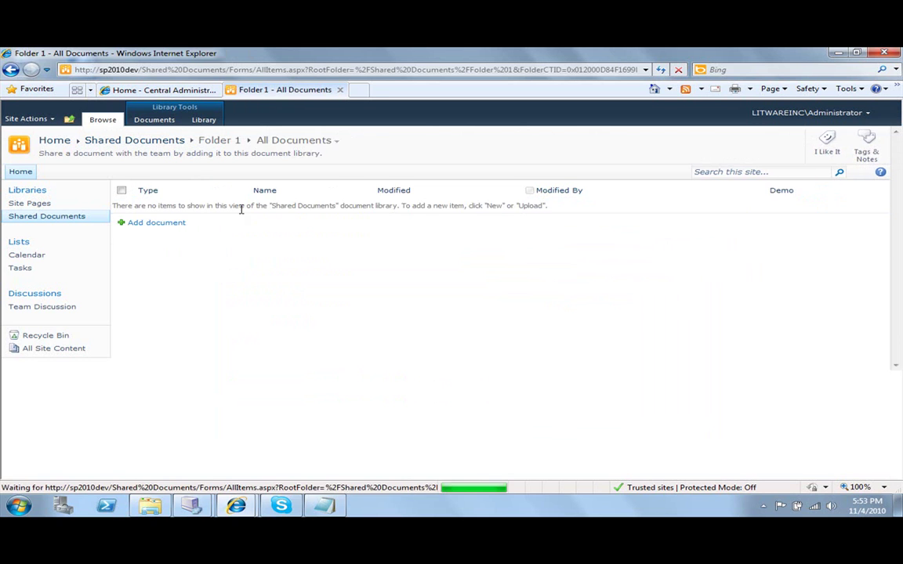
{"action": "left_click", "coordinate": [161, 120]}
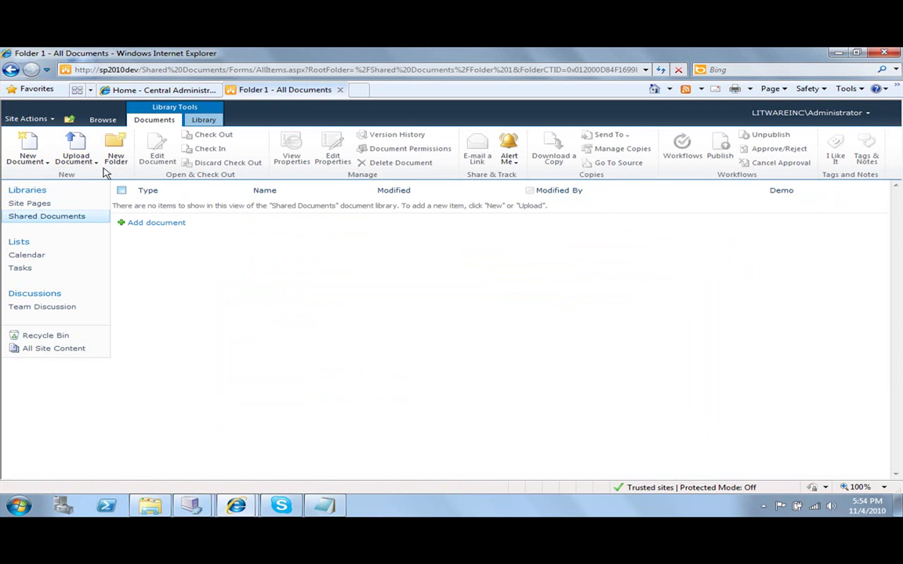
{"action": "left_click", "coordinate": [85, 169]}
{"action": "left_click", "coordinate": [100, 202]}
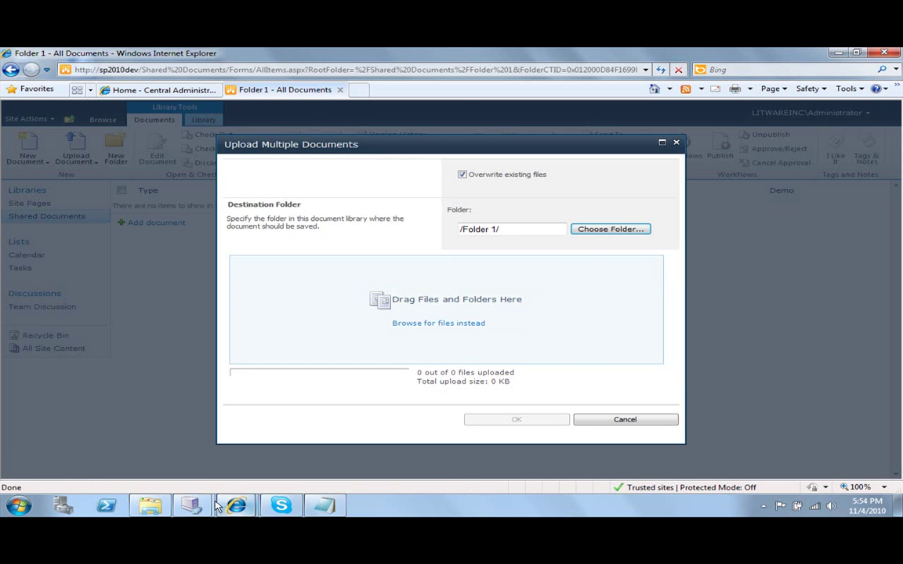
Step: Upload the Word documents Dec 1 to Dec 4 from the Desktop into Folder 1
{"action": "left_click", "coordinate": [149, 506]}
{"action": "left_click", "coordinate": [162, 262]}
{"action": "scroll", "coordinate": [171, 260], "scroll_direction": "up", "scroll_amount": 1}
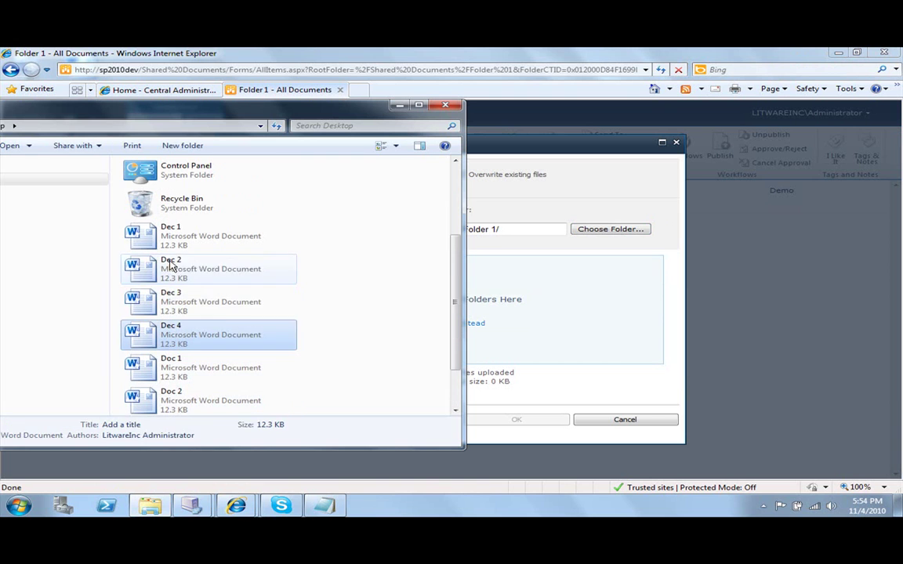
{"action": "left_click", "coordinate": [177, 244], "text": "shift"}
{"action": "left_click_drag", "start_coordinate": [177, 244], "coordinate": [519, 330]}
{"action": "left_click", "coordinate": [516, 420]}
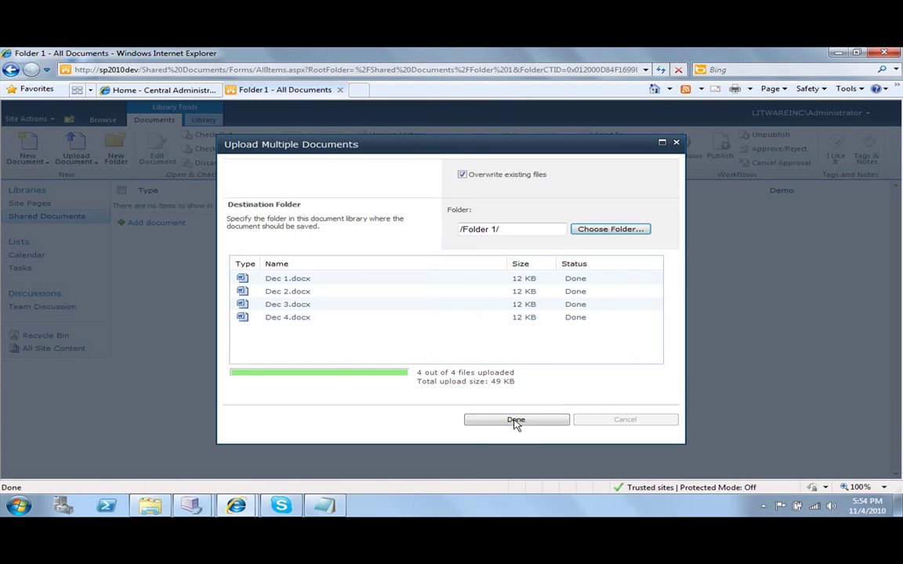
{"action": "left_click", "coordinate": [516, 421]}
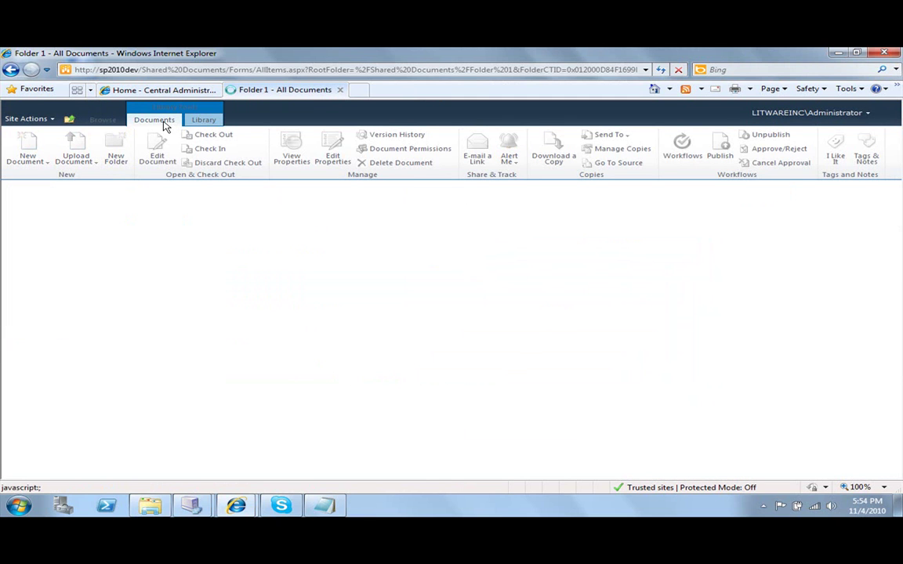
Step: Return to the Shared Documents root and create a custom view in SharePoint Designer named Folder 2.2 Documents, not set as default
{"action": "left_click", "coordinate": [103, 120]}
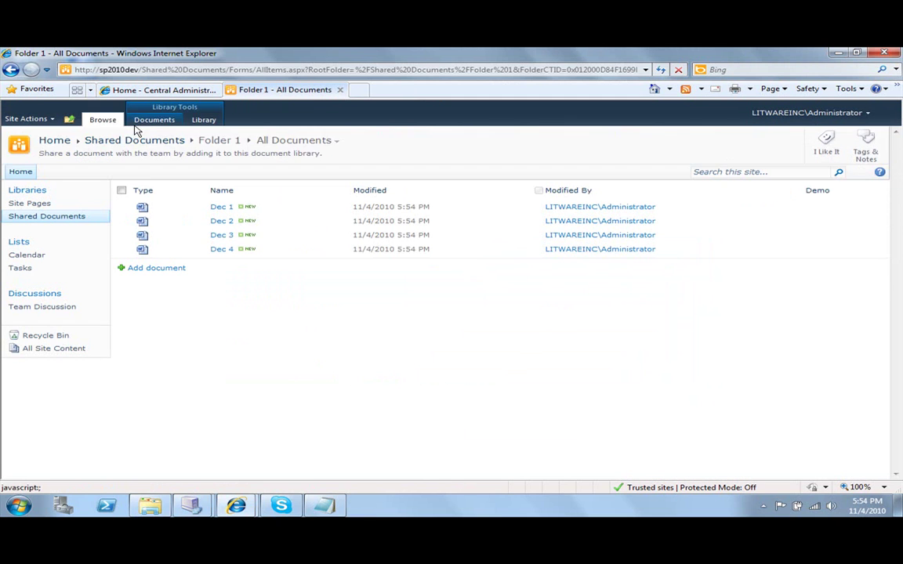
{"action": "left_click", "coordinate": [152, 145]}
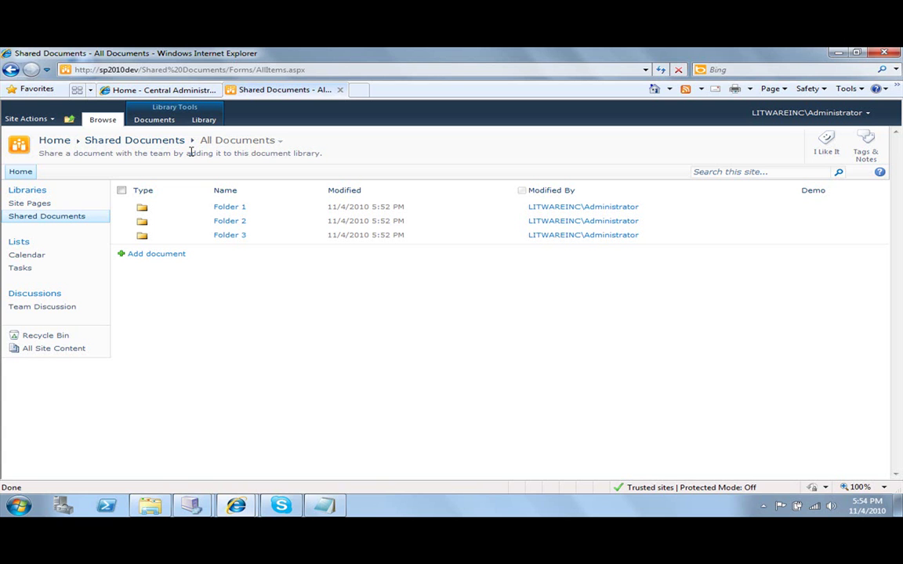
{"action": "left_click", "coordinate": [209, 123]}
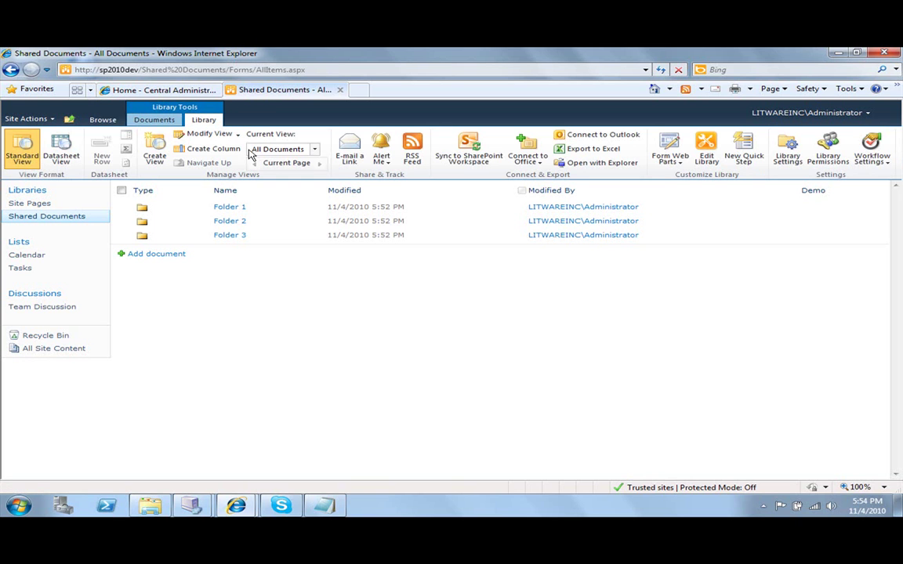
{"action": "left_click", "coordinate": [156, 160]}
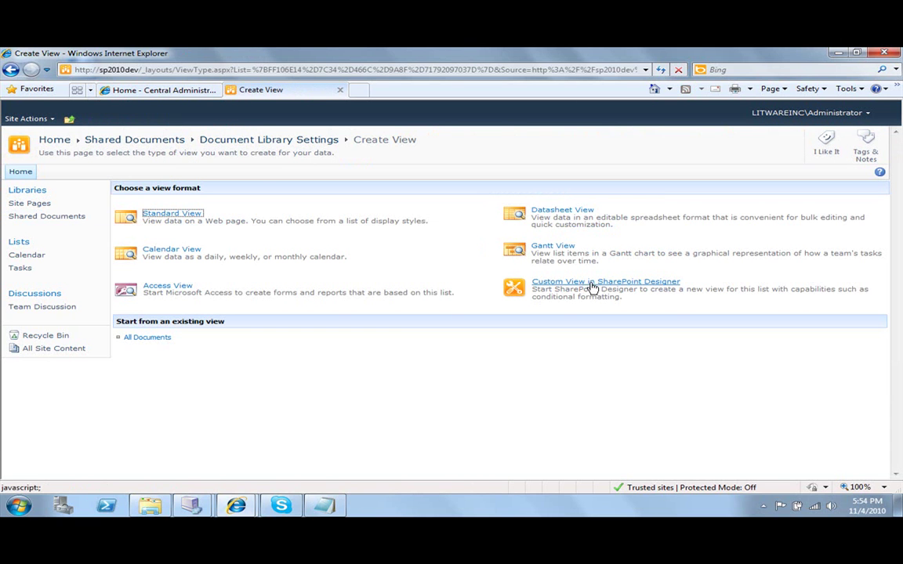
{"action": "left_click", "coordinate": [671, 283]}
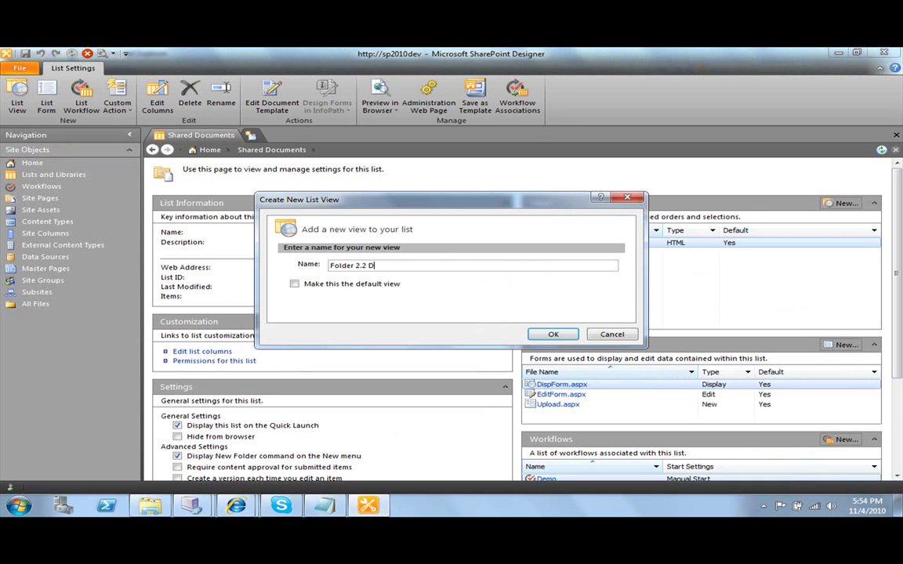
{"action": "left_click", "coordinate": [554, 335]}
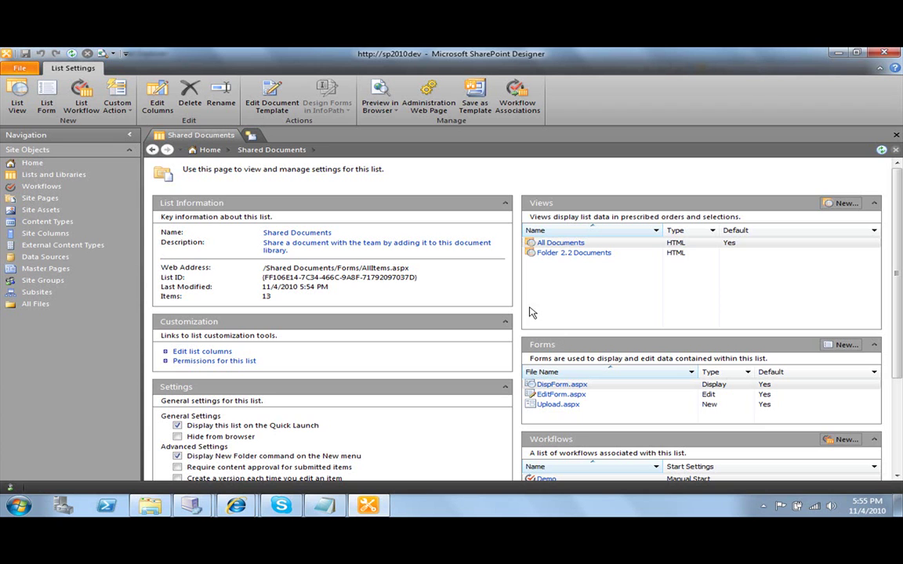
Step: Open the Folder 2.2 Documents view and set its list's folder scope to Show All Files of All Folders
{"action": "left_click", "coordinate": [574, 253]}
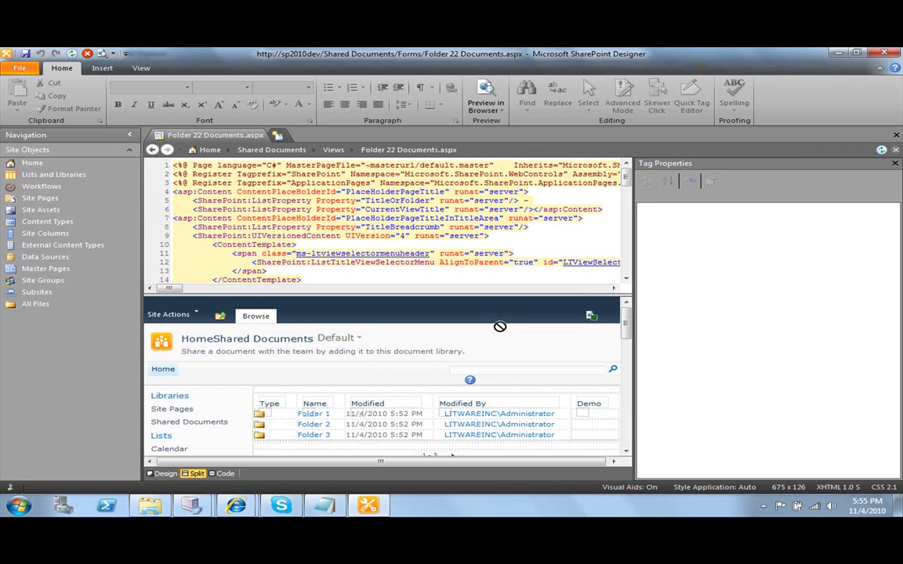
{"action": "left_click", "coordinate": [263, 413]}
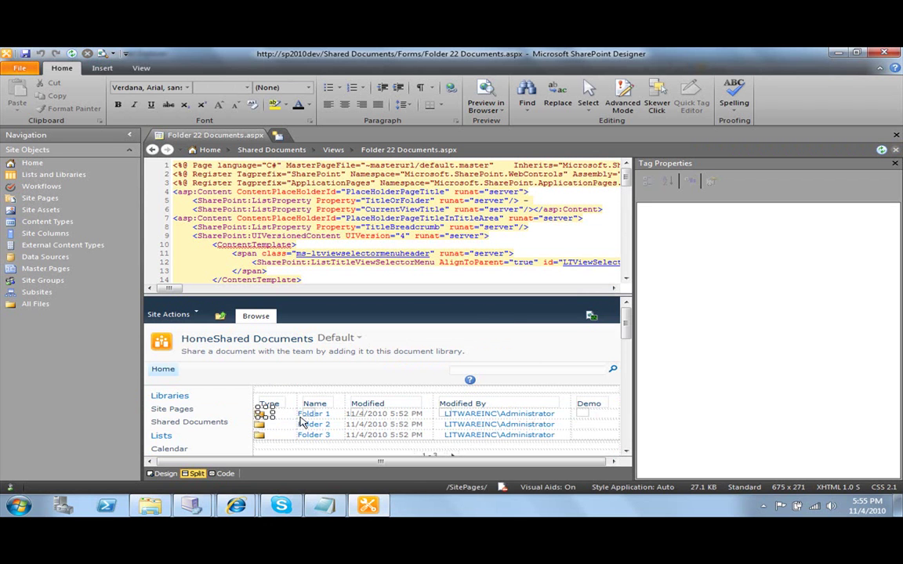
{"action": "left_click", "coordinate": [314, 412]}
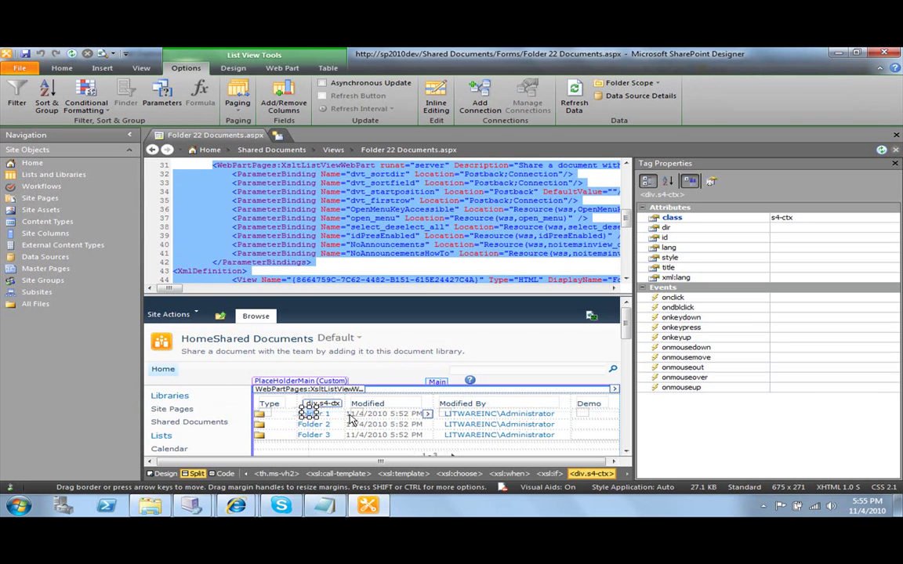
{"action": "left_click", "coordinate": [650, 84]}
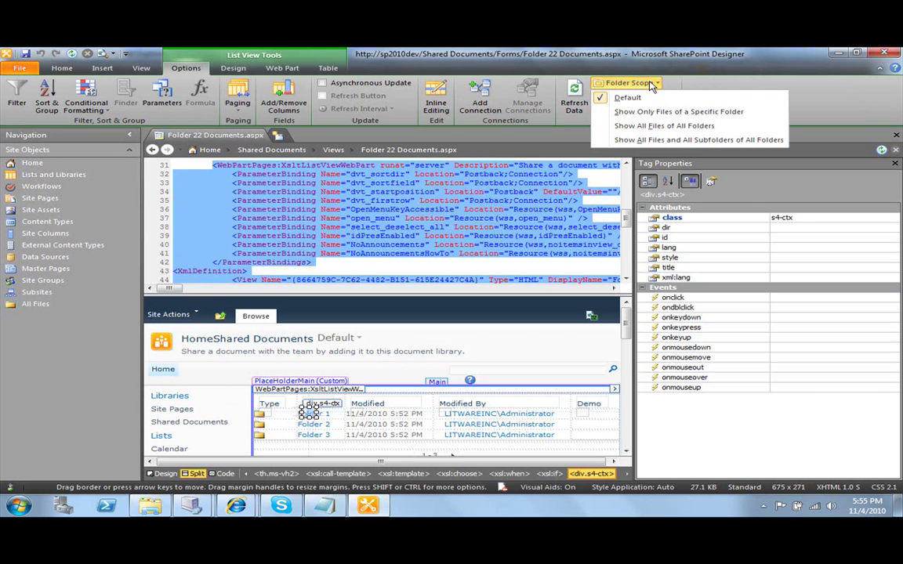
{"action": "left_click", "coordinate": [695, 127]}
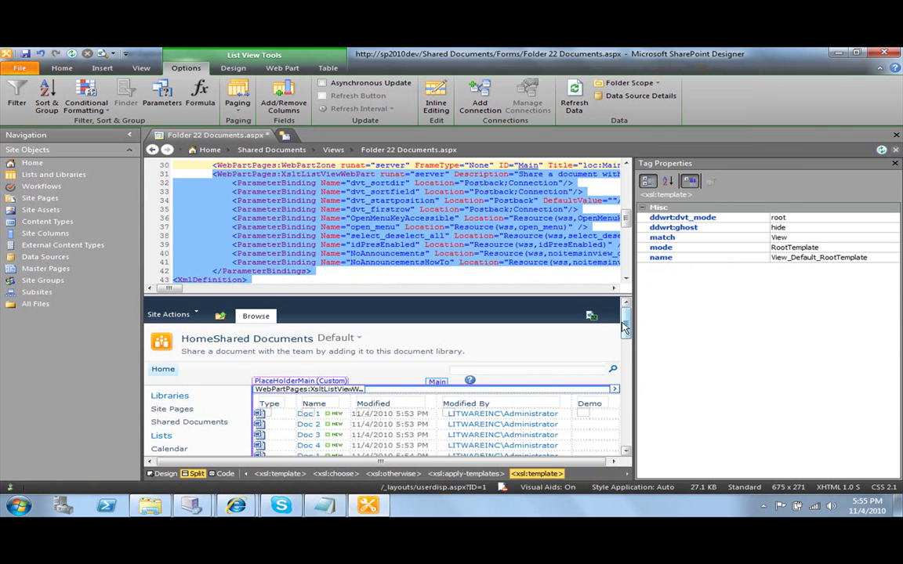
{"action": "left_click_drag", "start_coordinate": [626, 320], "coordinate": [626, 333]}
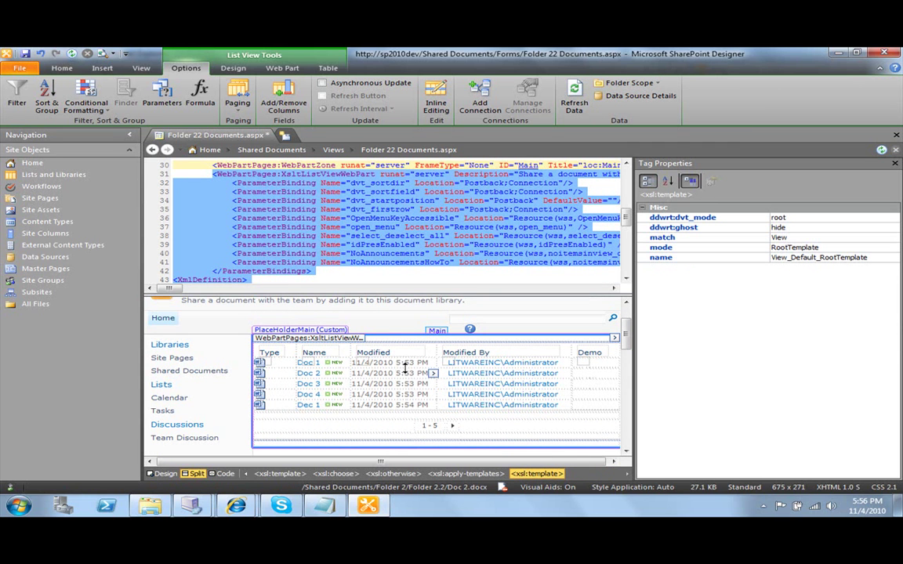
Step: Start a filter on the document list with a clause comparing the Path field using Equals
{"action": "left_click", "coordinate": [15, 96]}
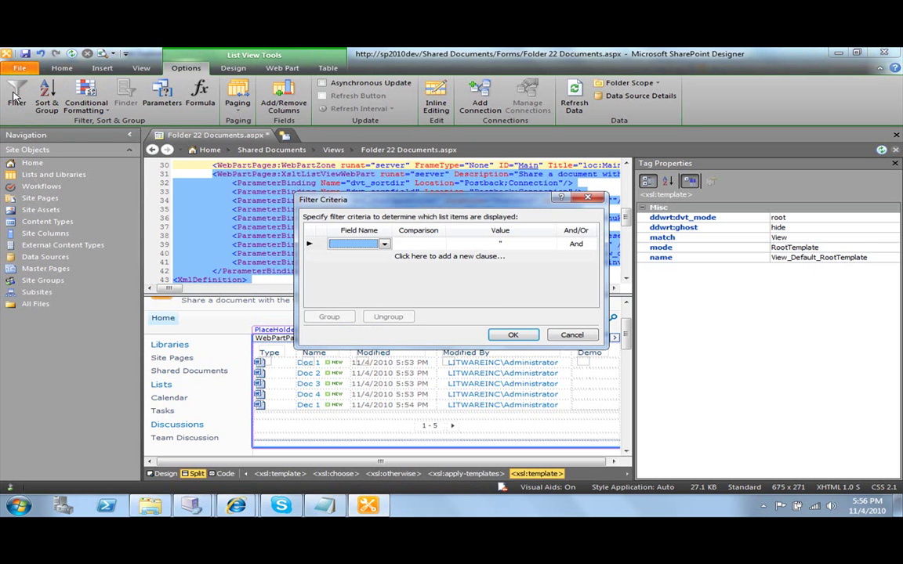
{"action": "left_click", "coordinate": [385, 244]}
{"action": "scroll", "coordinate": [407, 287], "scroll_direction": "down", "scroll_amount": 3}
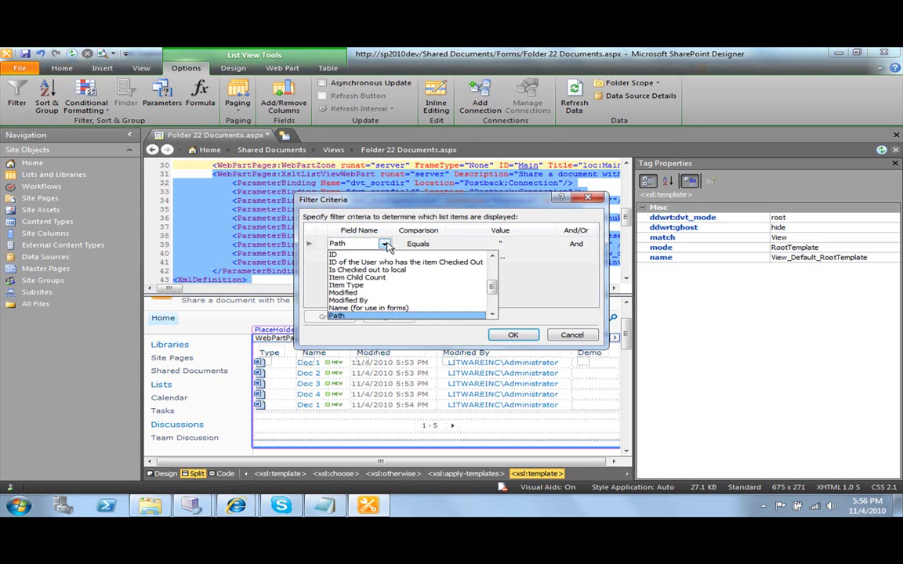
{"action": "key", "text": "Down"}
{"action": "scroll", "coordinate": [407, 286], "scroll_direction": "down", "scroll_amount": 5}
{"action": "left_click", "coordinate": [353, 314]}
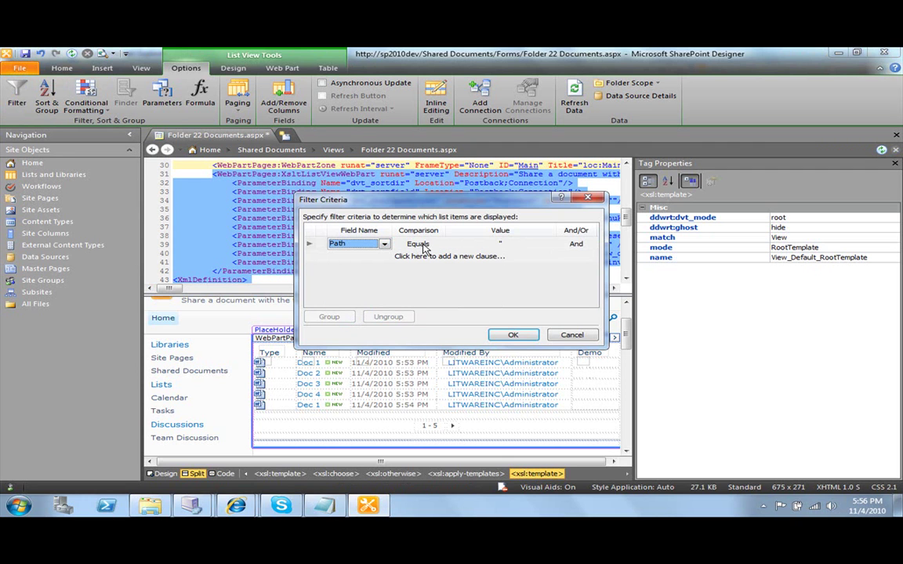
{"action": "left_click", "coordinate": [531, 244]}
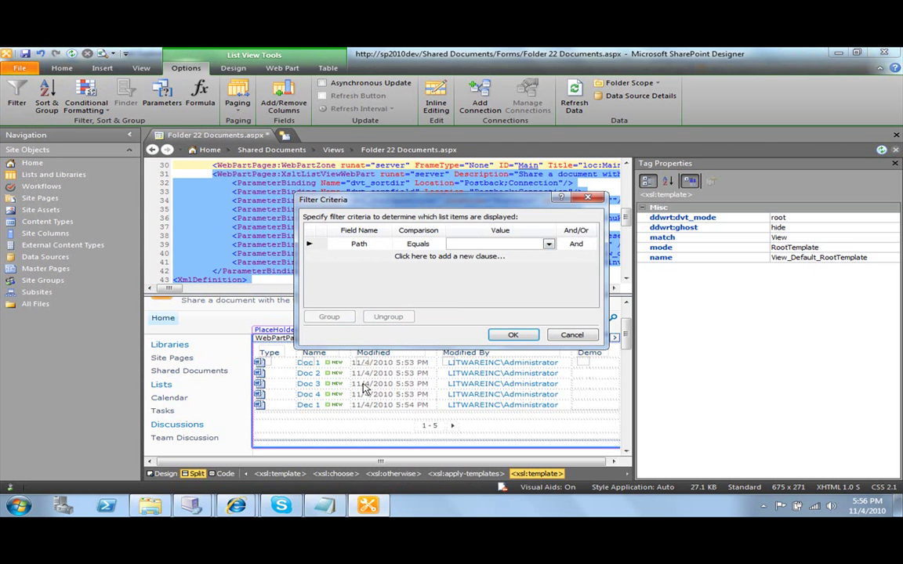
Step: Copy /Shared Documents/Folder 2/Folder 2.2 from Notepad as the Path clause's value, apply the filter and save the view
{"action": "mouse_move", "coordinate": [329, 512]}
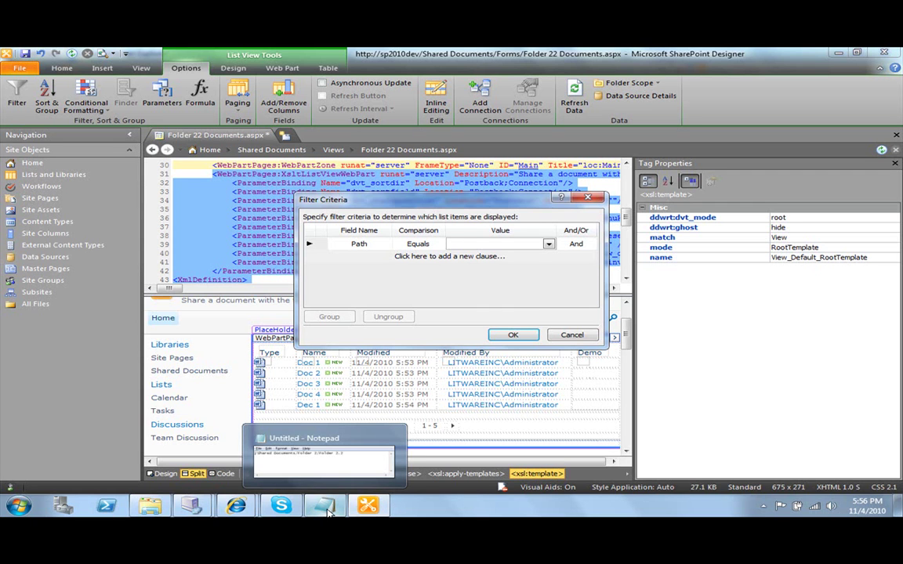
{"action": "left_click", "coordinate": [328, 511]}
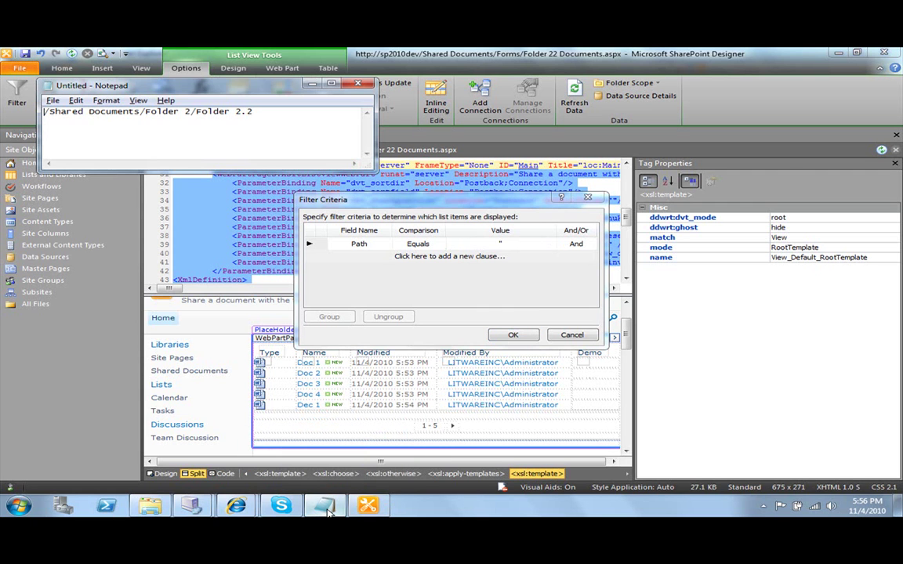
{"action": "left_click_drag", "start_coordinate": [252, 111], "coordinate": [58, 116]}
{"action": "key", "text": "ctrl+c"}
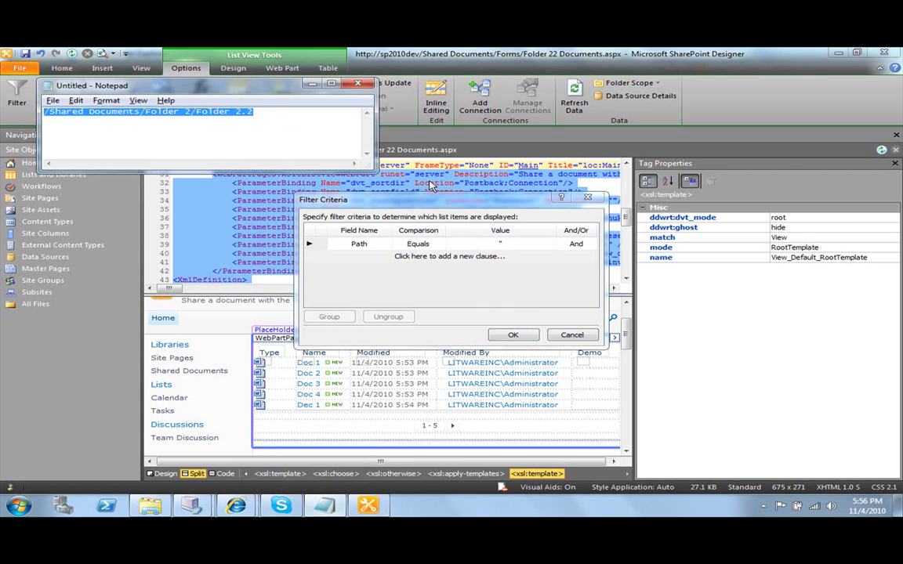
{"action": "left_click", "coordinate": [499, 244]}
{"action": "key", "text": "ctrl+v"}
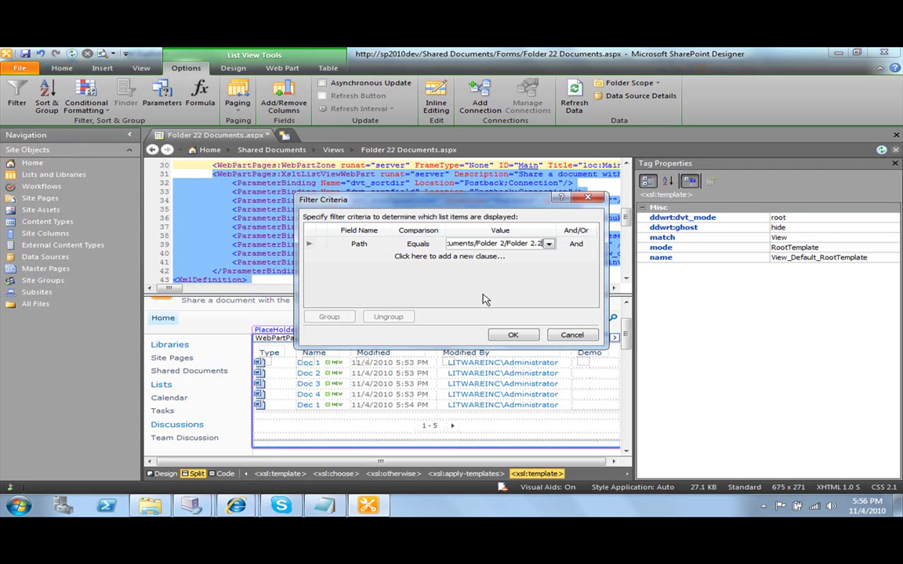
{"action": "left_click", "coordinate": [511, 335]}
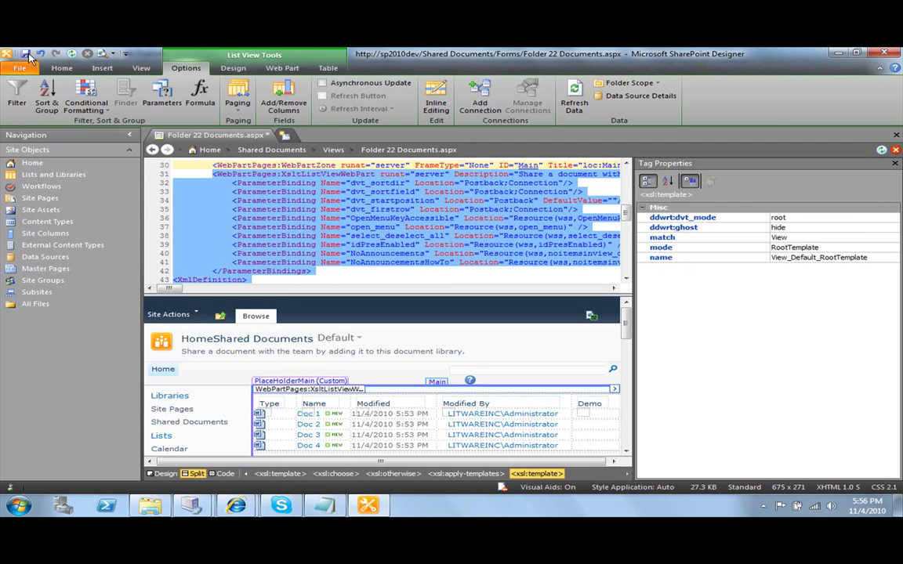
Step: Switch to Internet Explorer, reload the page and display the Shared Documents library in the Folder 2.2 Documents view
{"action": "mouse_move", "coordinate": [236, 506]}
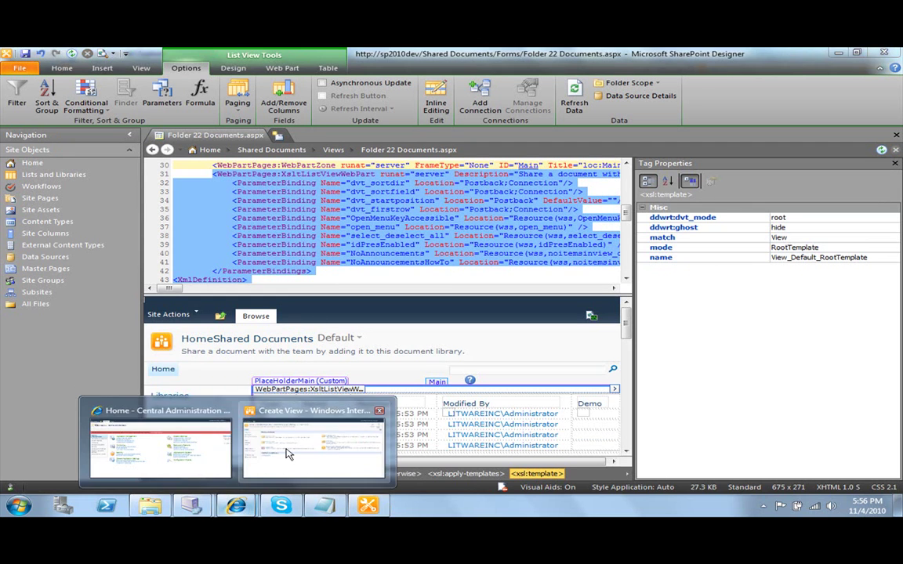
{"action": "left_click", "coordinate": [284, 423]}
{"action": "key", "text": "F5"}
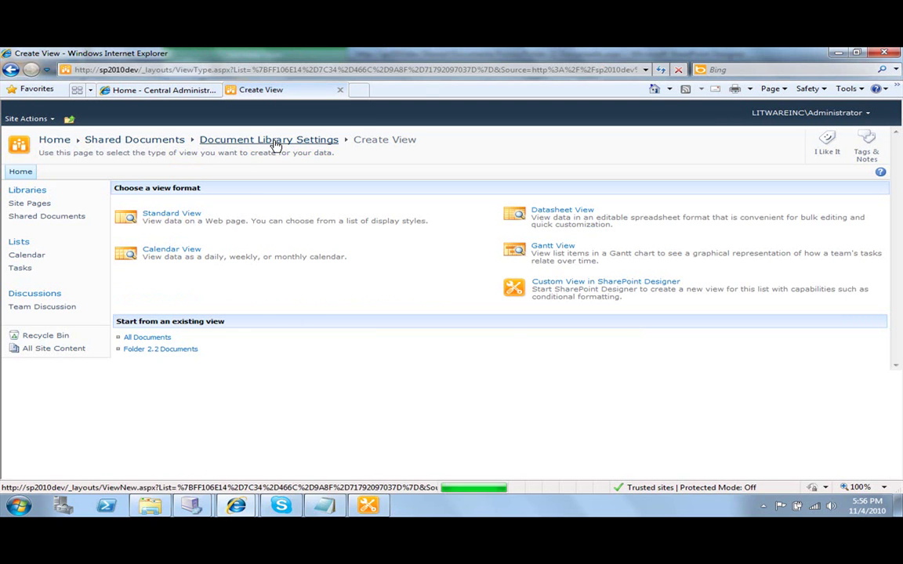
{"action": "left_click", "coordinate": [152, 145]}
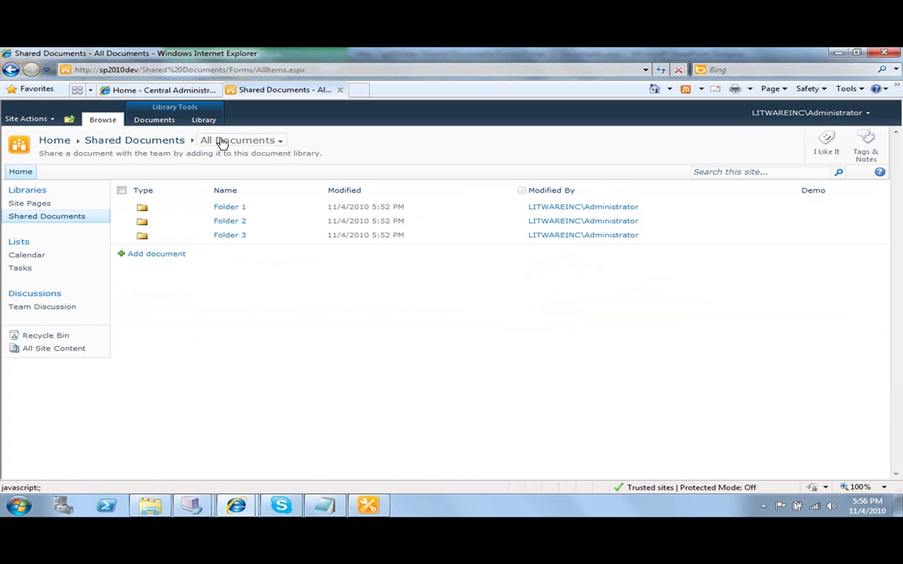
{"action": "left_click", "coordinate": [203, 121]}
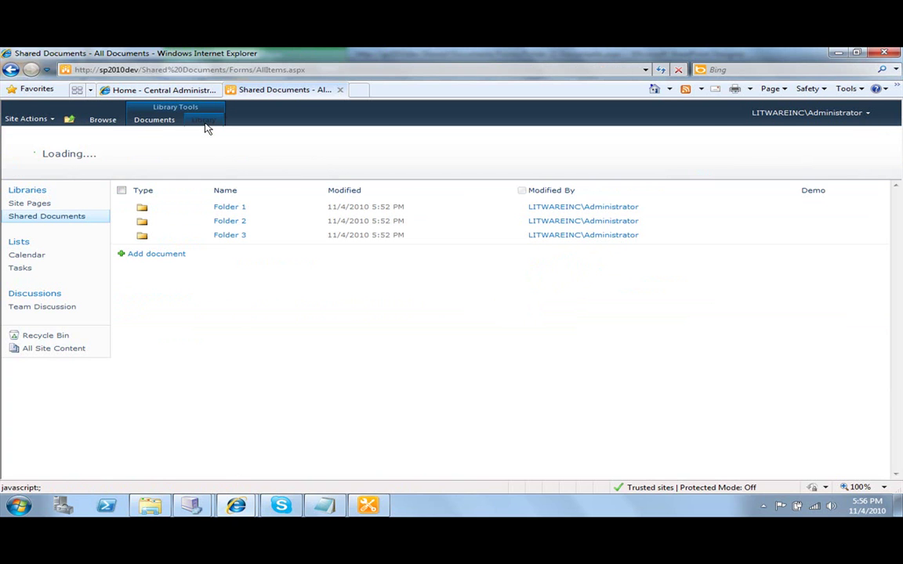
{"action": "left_click", "coordinate": [314, 149]}
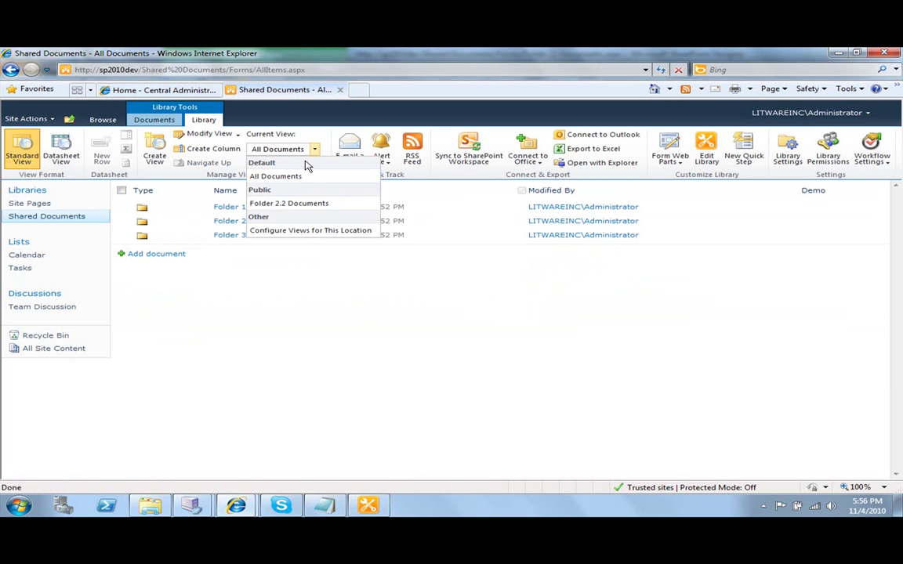
{"action": "left_click", "coordinate": [342, 206]}
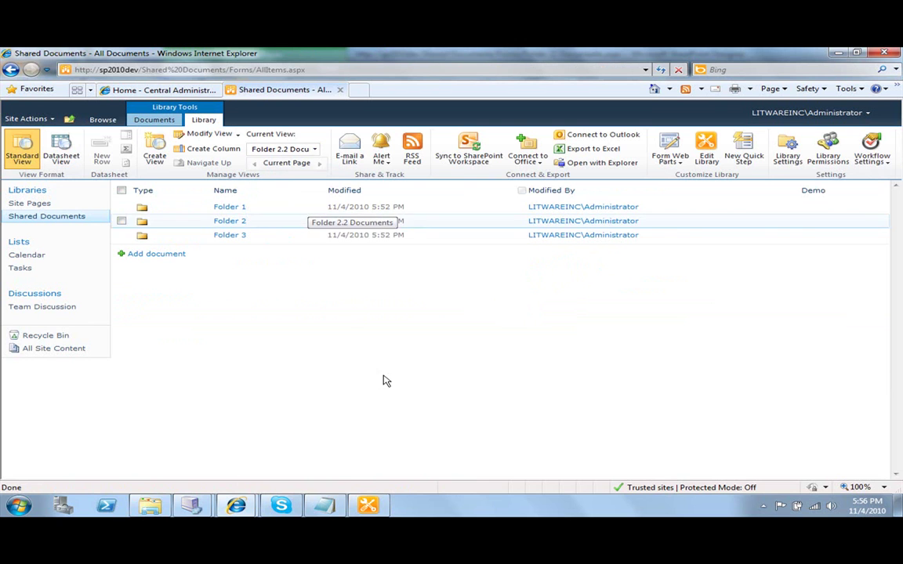